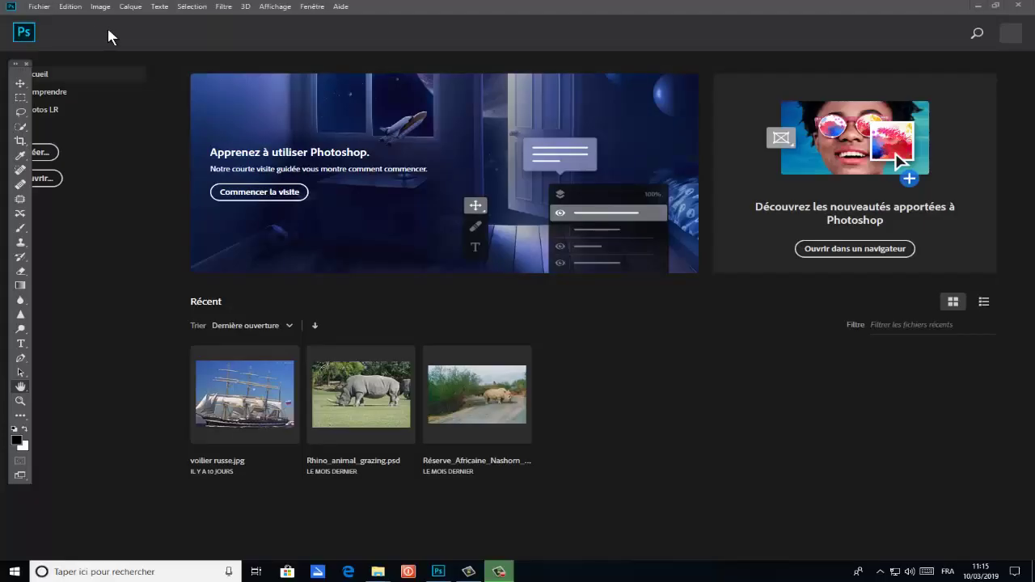
Open P_20180419_145612 from the Images > st cado folder
{"action": "left_click", "coordinate": [39, 9]}
{"action": "left_click", "coordinate": [57, 31]}
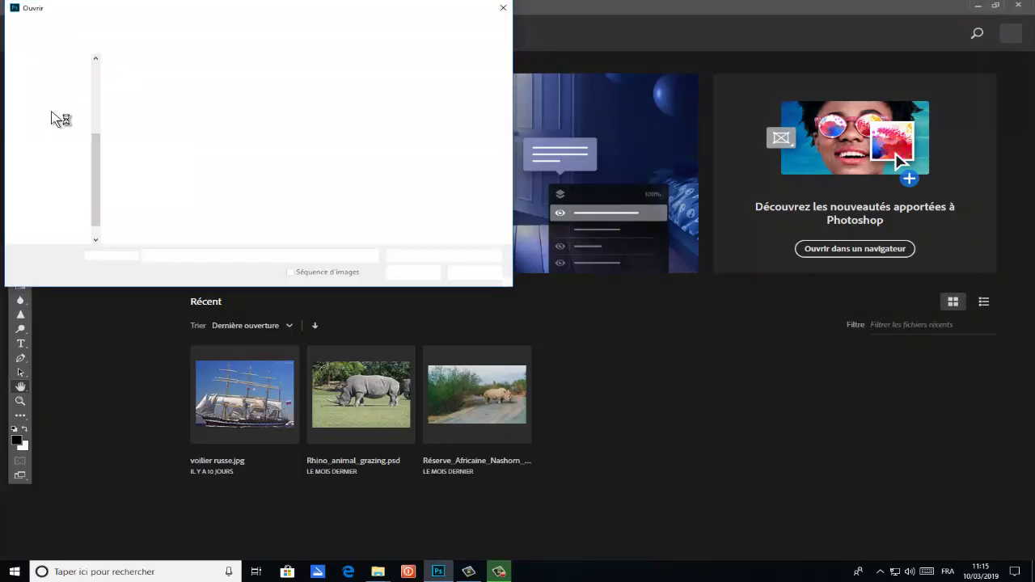
{"action": "left_click", "coordinate": [50, 124]}
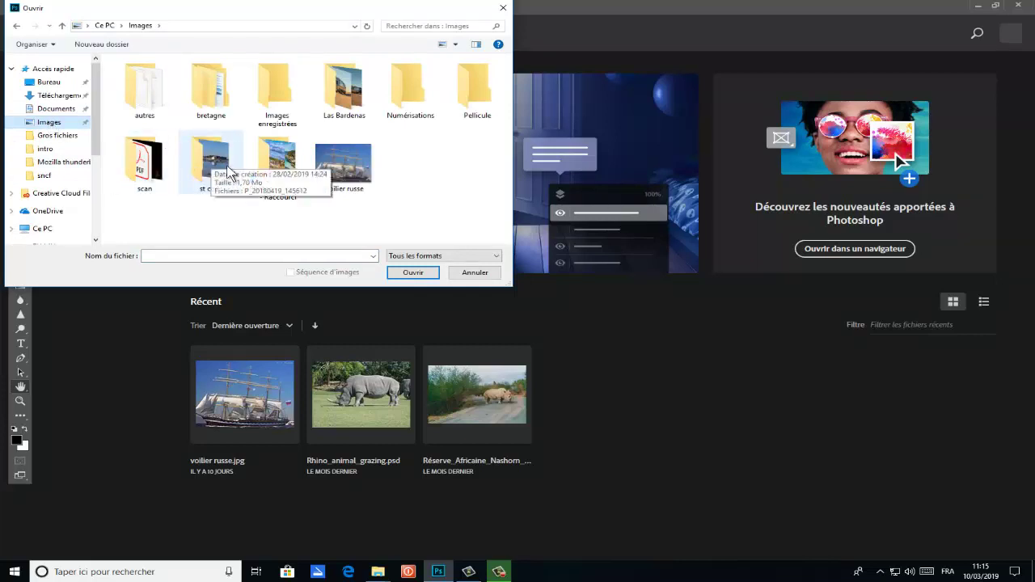
{"action": "double_click", "coordinate": [209, 160]}
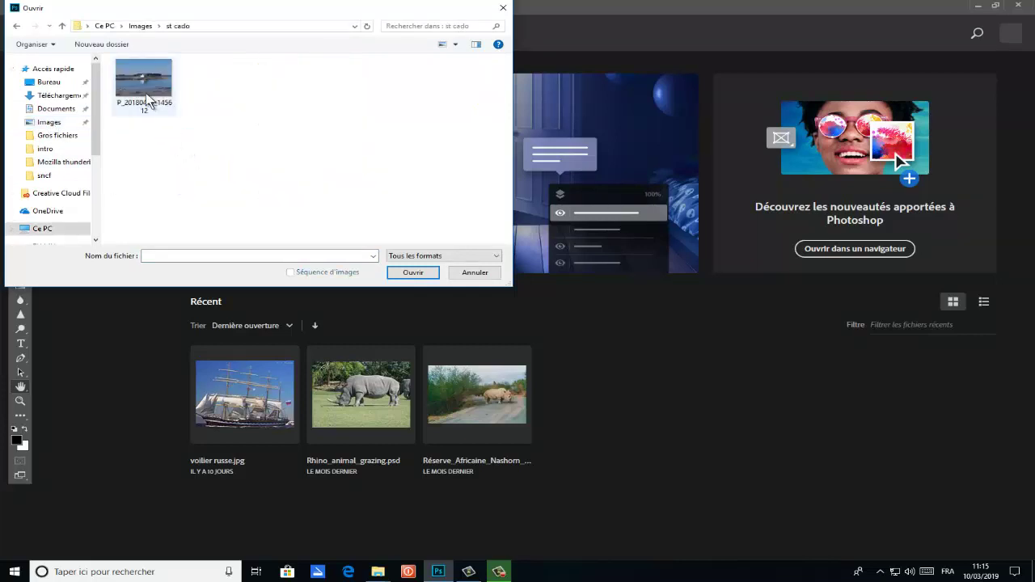
{"action": "left_click", "coordinate": [147, 98]}
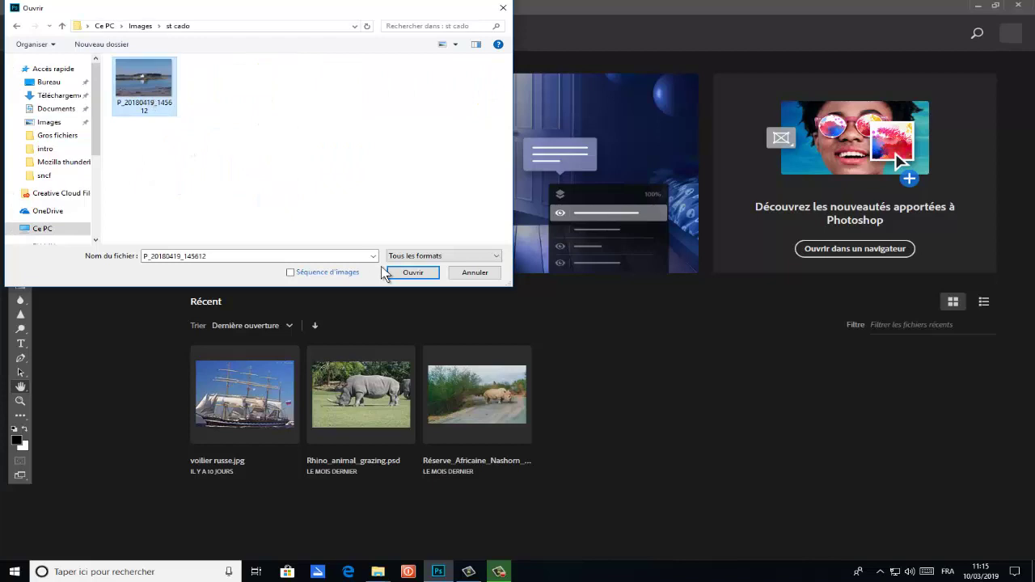
{"action": "left_click", "coordinate": [411, 273]}
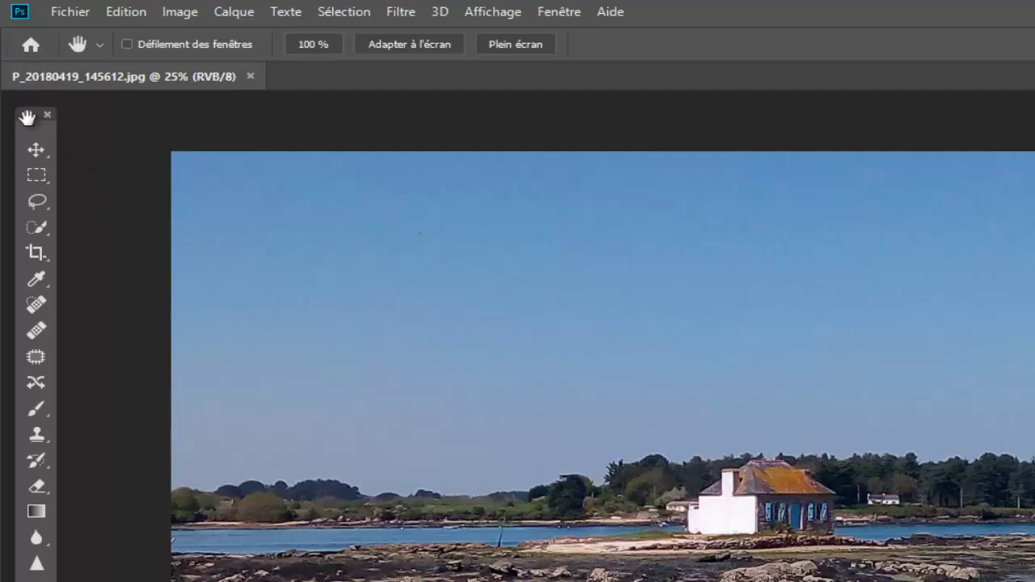
Switch the toolbar to two columns and view the photo at 100% via the Zoom tool
{"action": "left_click", "coordinate": [28, 117]}
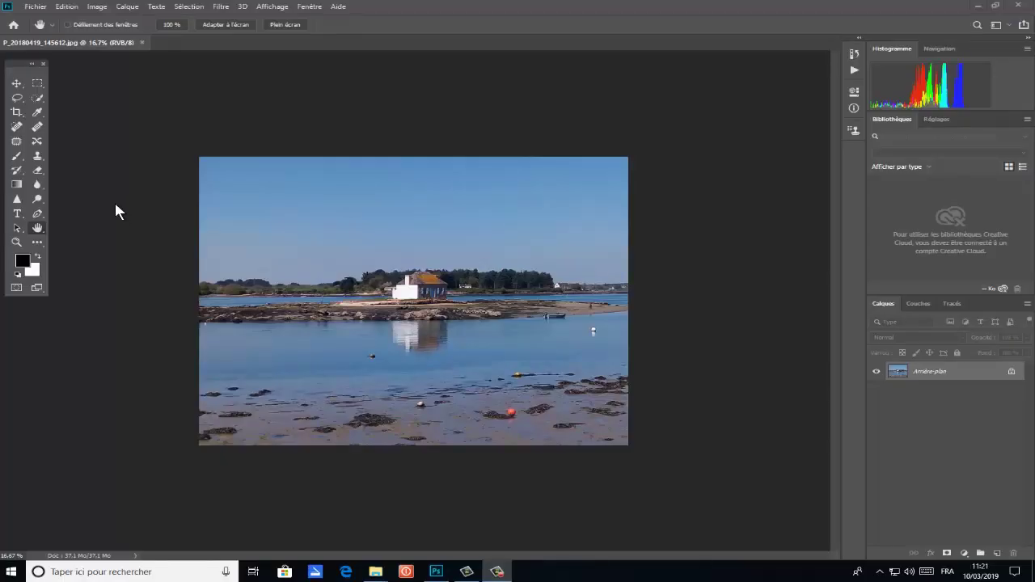
{"action": "left_click", "coordinate": [16, 244]}
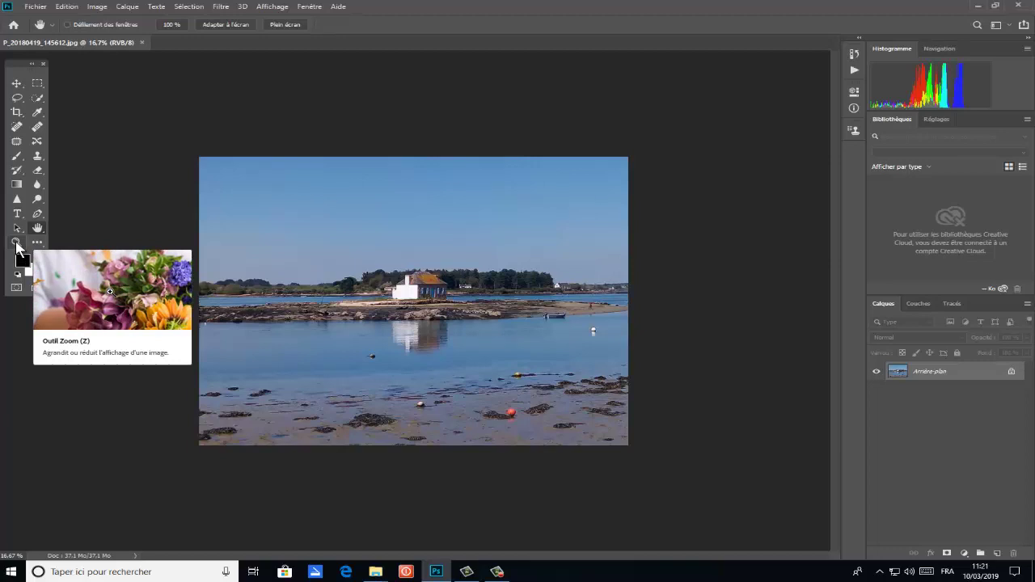
{"action": "double_click", "coordinate": [16, 242]}
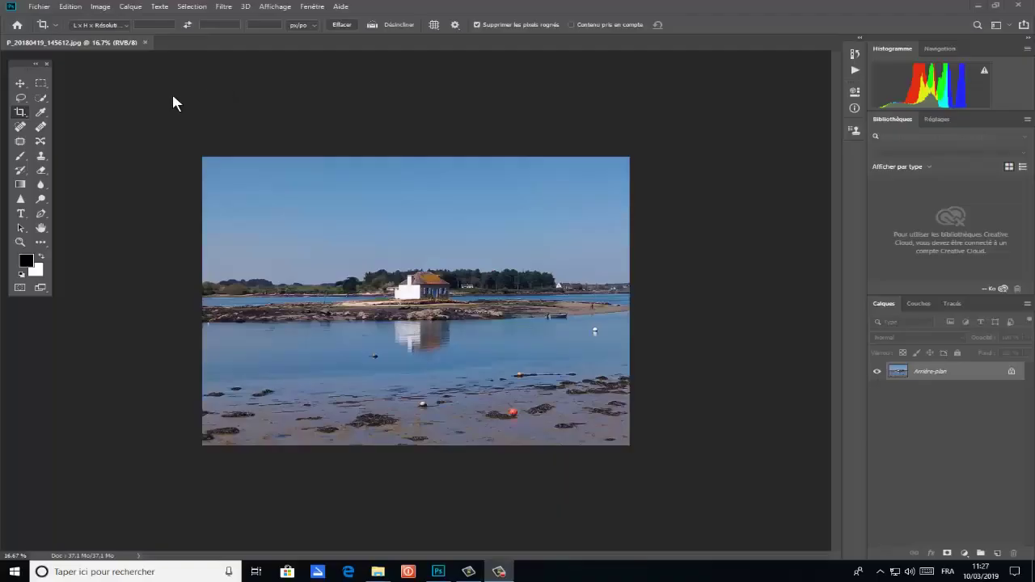
Crop all four sides inward to a wide strip around the white cottage and its reflection
{"action": "left_click", "coordinate": [21, 117]}
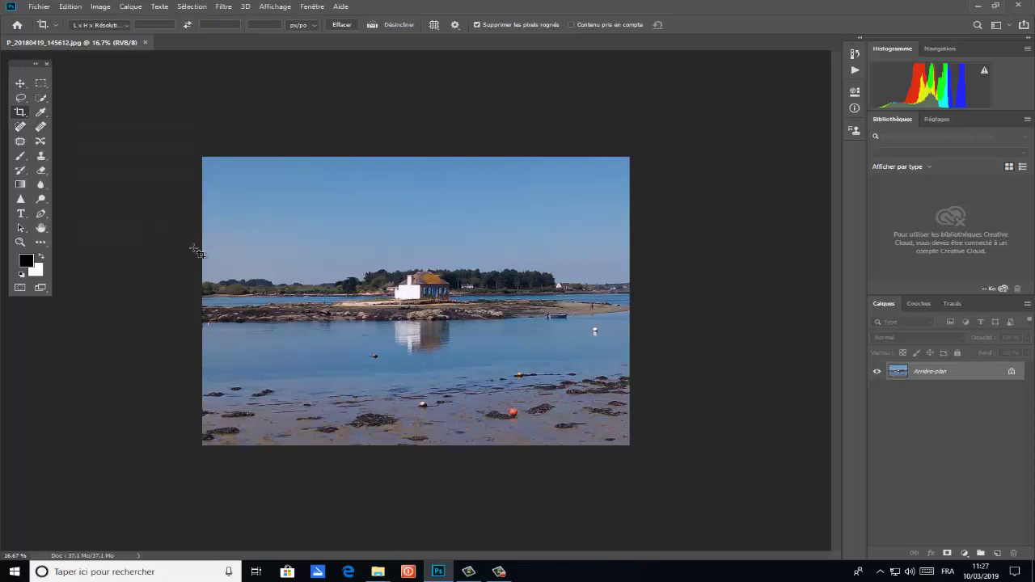
{"action": "left_click", "coordinate": [19, 115]}
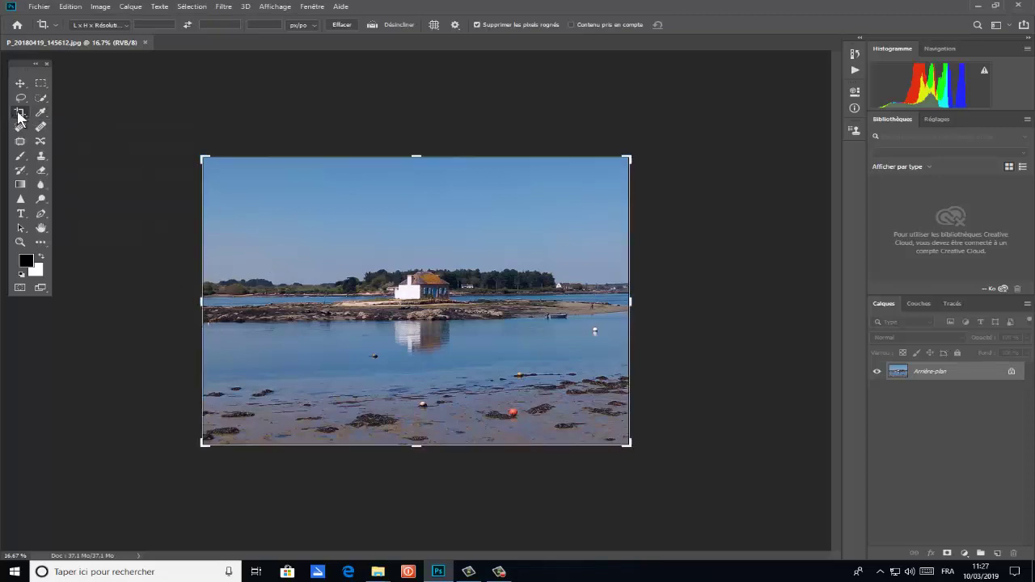
{"action": "left_click_drag", "start_coordinate": [202, 302], "coordinate": [242, 302]}
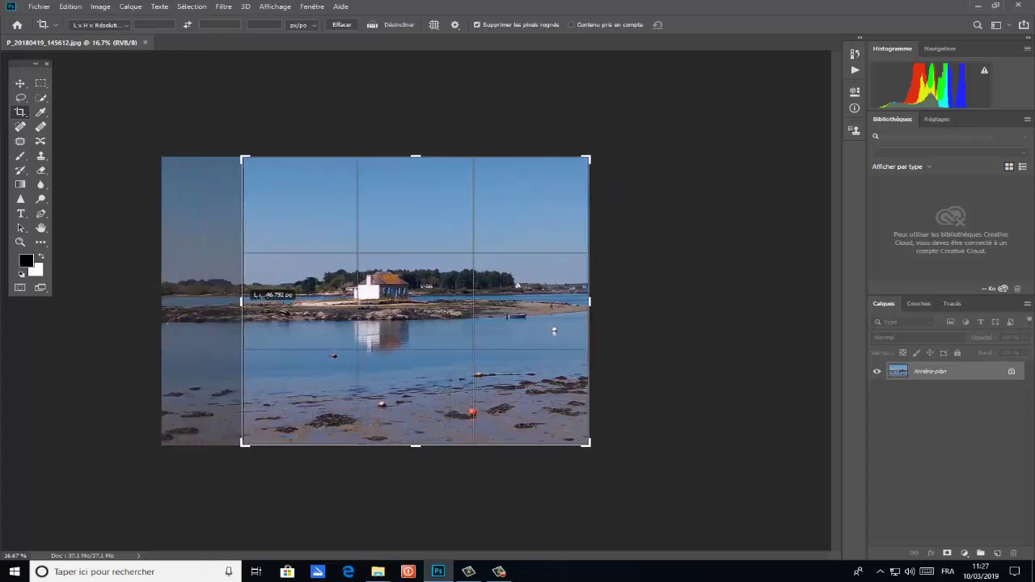
{"action": "left_click_drag", "start_coordinate": [416, 157], "coordinate": [425, 192]}
{"action": "mouse_move", "coordinate": [416, 408]}
{"action": "left_mouse_down"}
{"action": "mouse_move", "coordinate": [419, 391]}
{"action": "mouse_move", "coordinate": [476, 349]}
{"action": "left_mouse_up"}
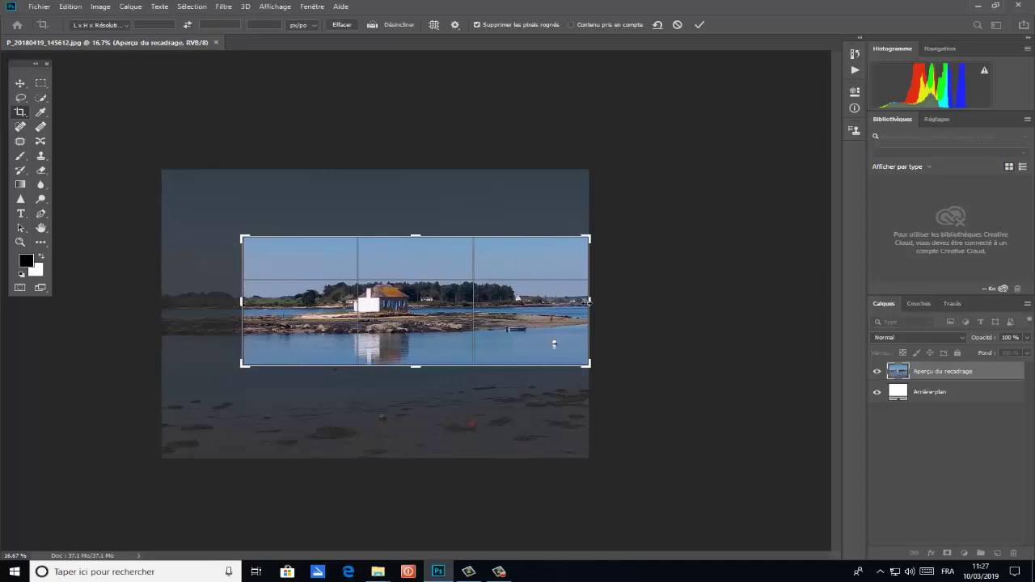
{"action": "left_click_drag", "start_coordinate": [589, 302], "coordinate": [571, 312]}
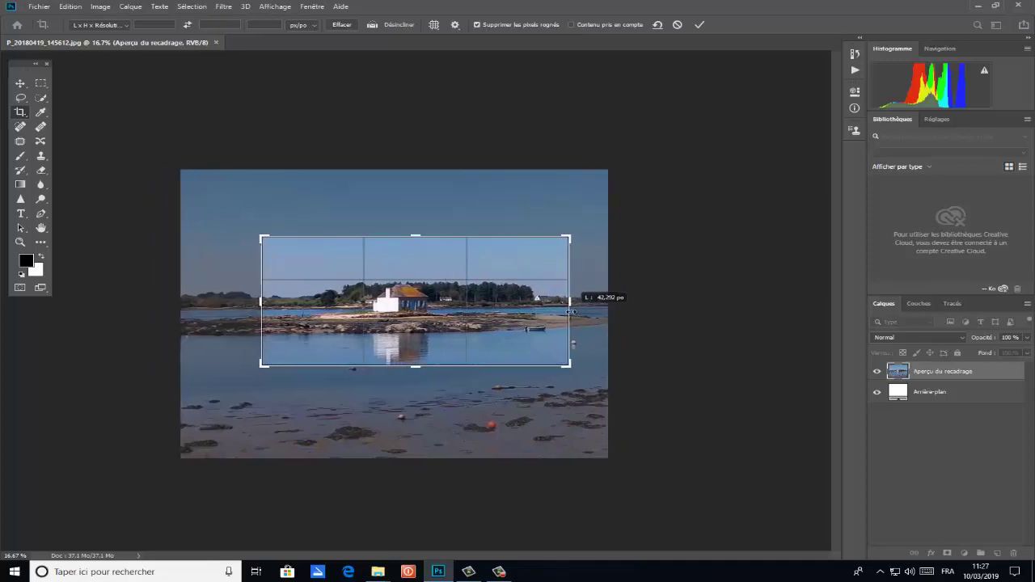
{"action": "left_click_drag", "start_coordinate": [570, 311], "coordinate": [566, 313]}
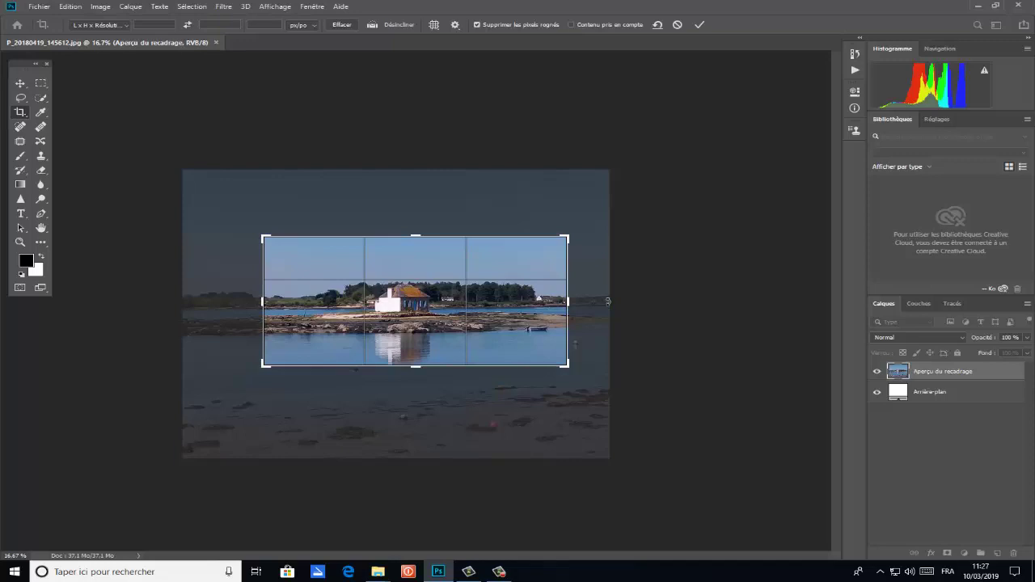
{"action": "key", "text": "Return"}
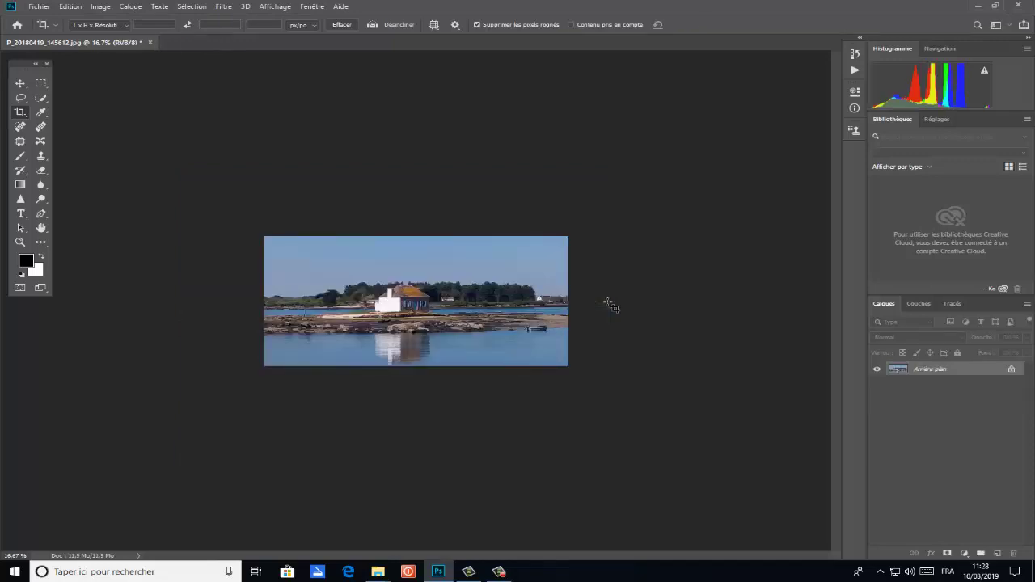
Extend the crop's left edge past the image, adding a blank white strip
{"action": "left_click", "coordinate": [21, 114]}
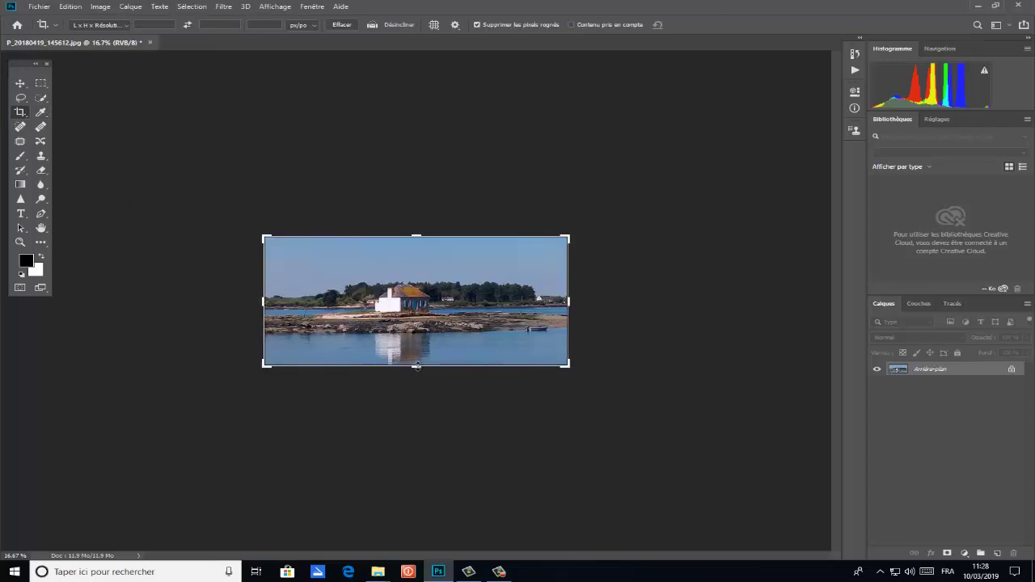
{"action": "left_click_drag", "start_coordinate": [265, 301], "coordinate": [246, 301]}
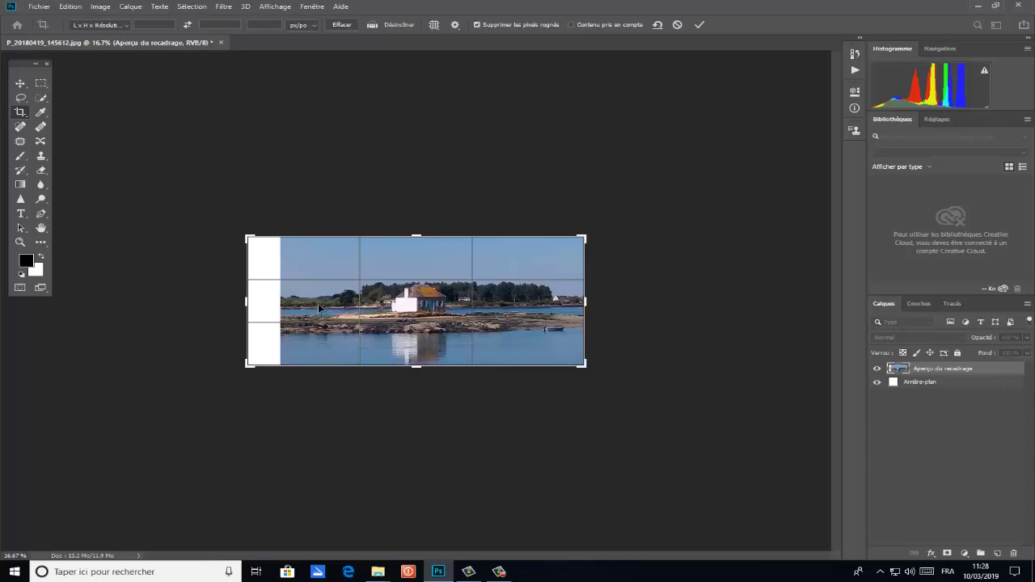
{"action": "key", "text": "Return"}
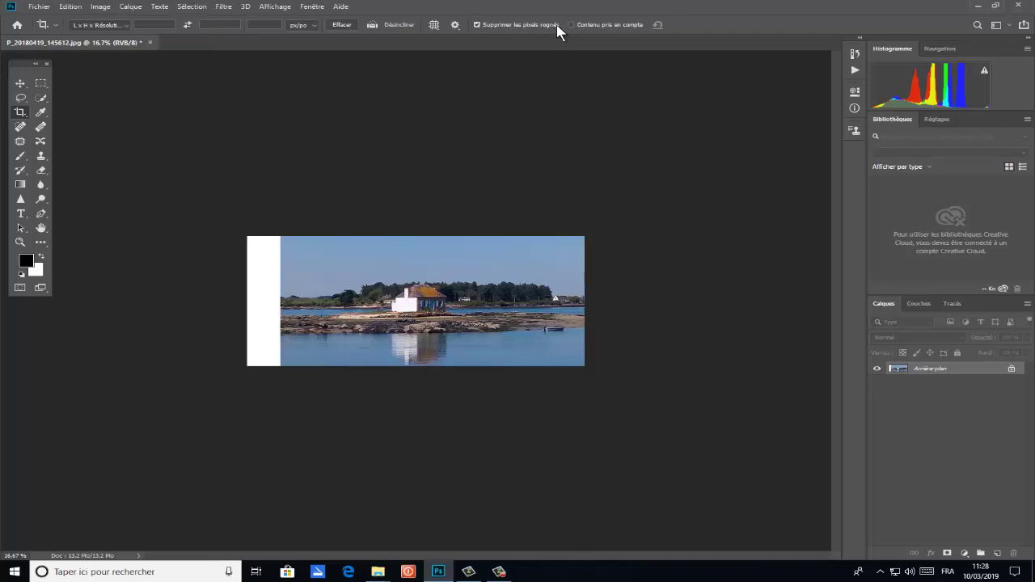
Revert the photo with Version précédente and turn off Supprimer les pixels rognés
{"action": "left_click", "coordinate": [40, 6]}
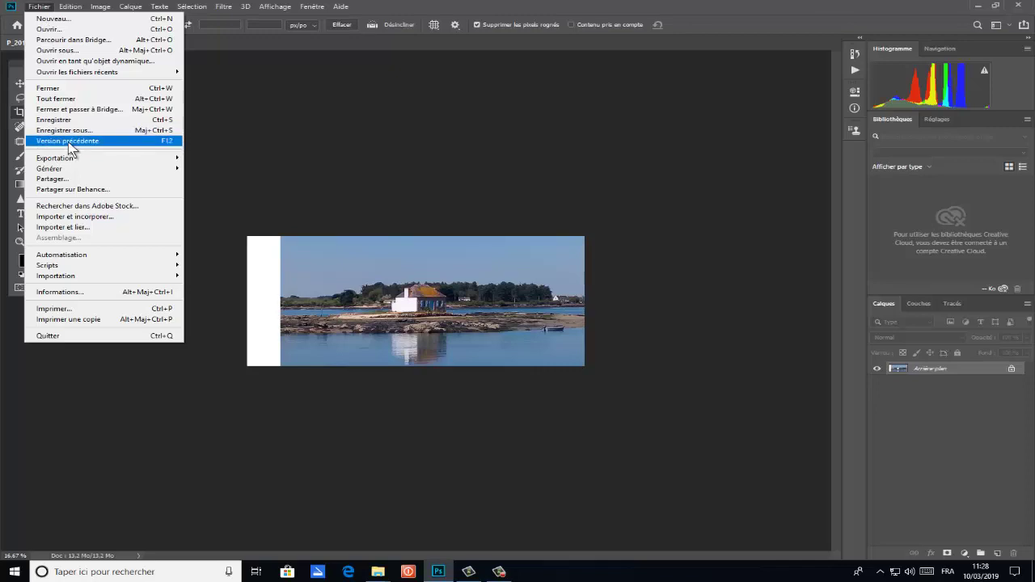
{"action": "left_click", "coordinate": [70, 143]}
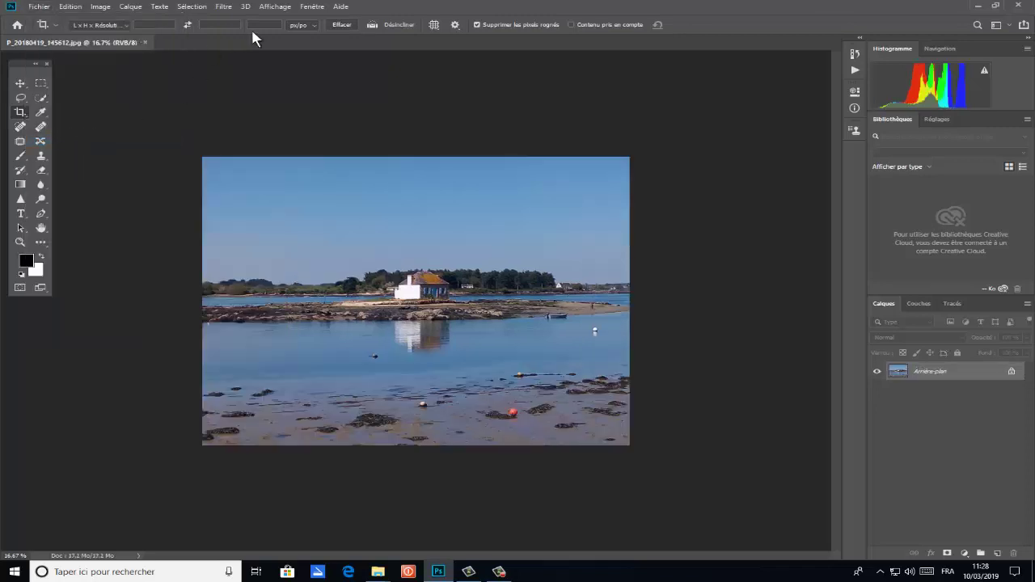
{"action": "left_click", "coordinate": [476, 26]}
Re-crop top, bottom, left and right to the panoramic cottage strip, keeping trimmed pixels hidden
{"action": "left_click", "coordinate": [21, 112]}
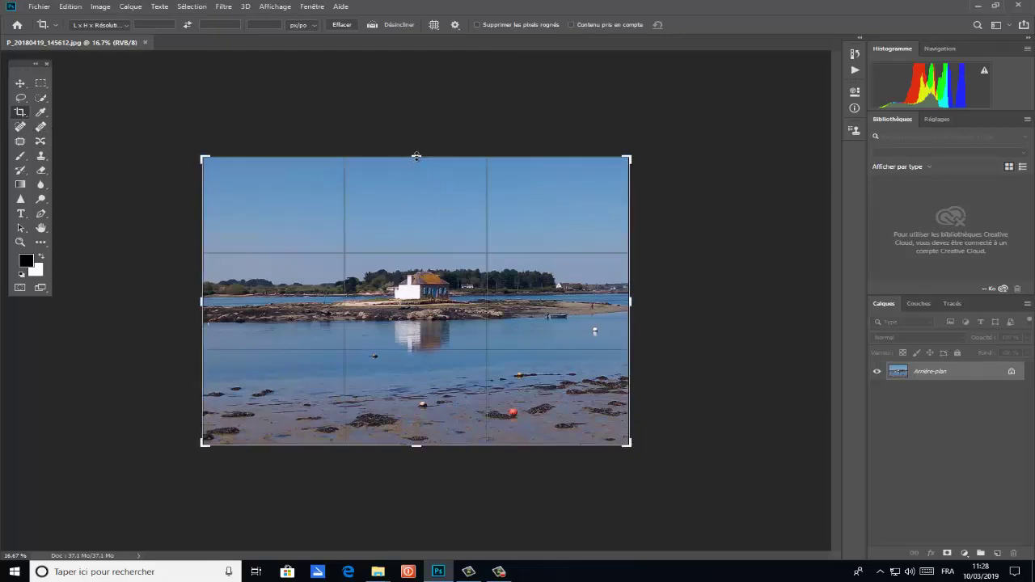
{"action": "left_click_drag", "start_coordinate": [417, 156], "coordinate": [408, 193]}
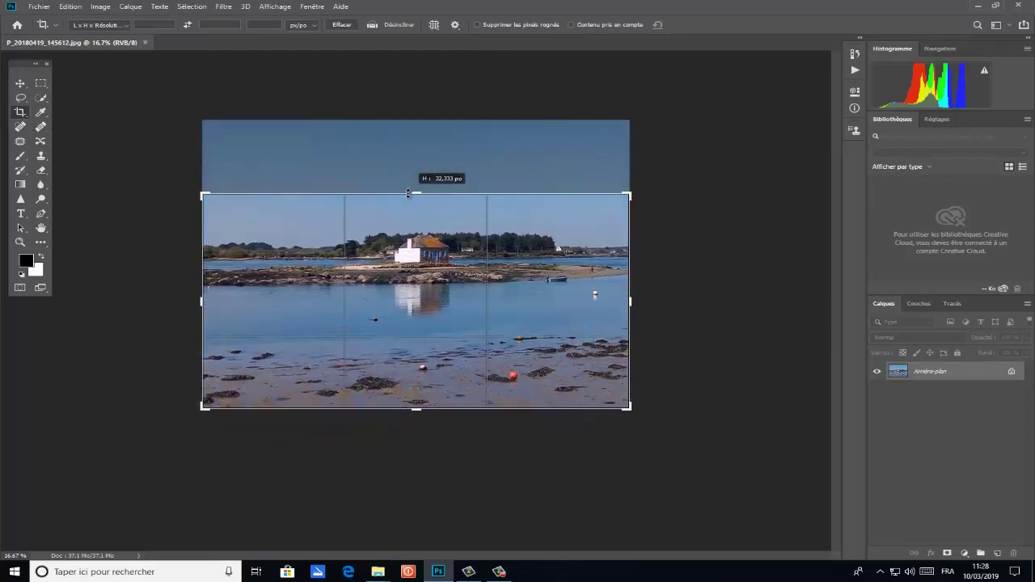
{"action": "left_click_drag", "start_coordinate": [409, 194], "coordinate": [408, 196]}
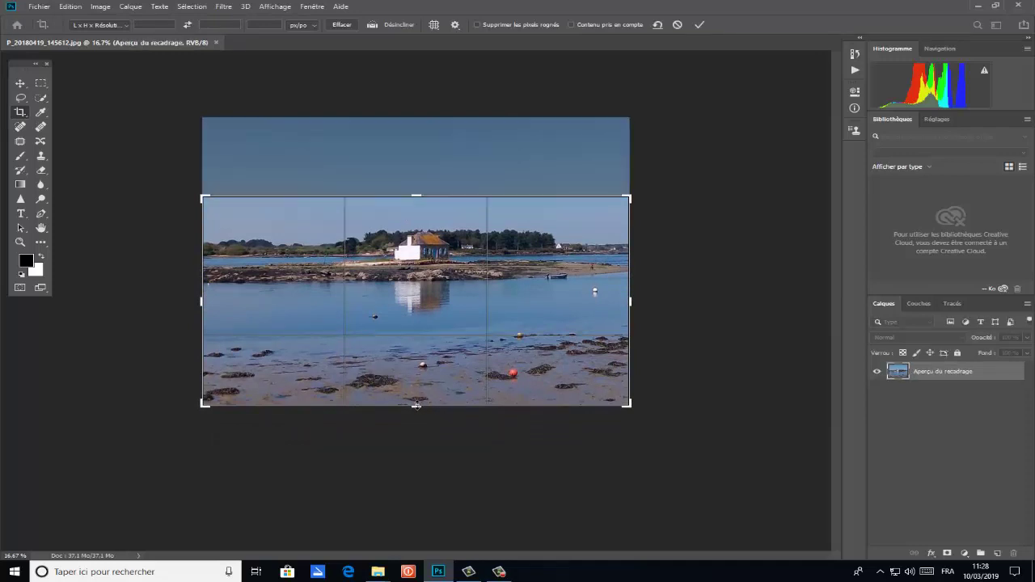
{"action": "left_click_drag", "start_coordinate": [416, 405], "coordinate": [377, 347]}
{"action": "left_click_drag", "start_coordinate": [203, 305], "coordinate": [239, 311]}
{"action": "left_click_drag", "start_coordinate": [584, 304], "coordinate": [574, 304]}
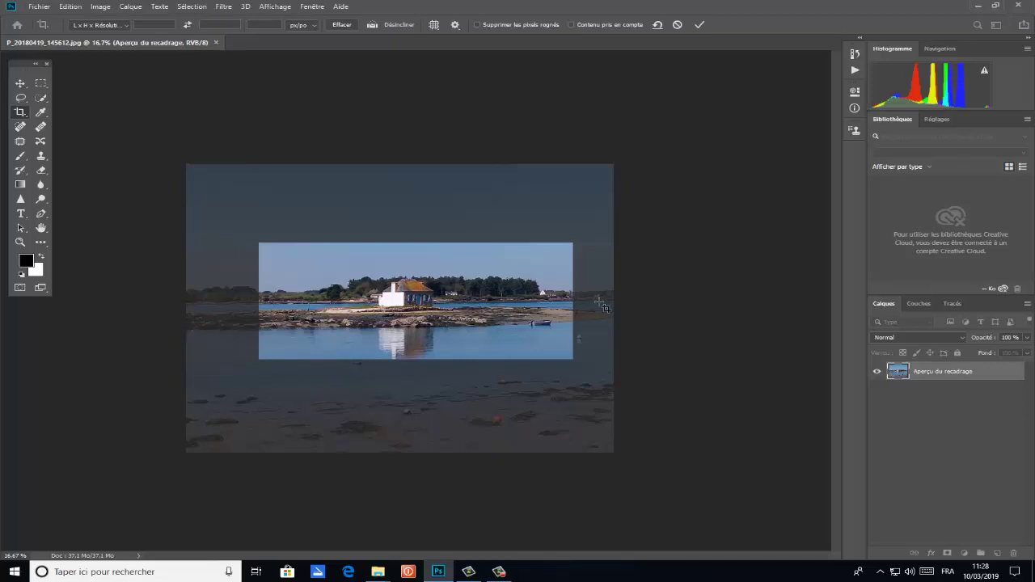
{"action": "key", "text": "Return"}
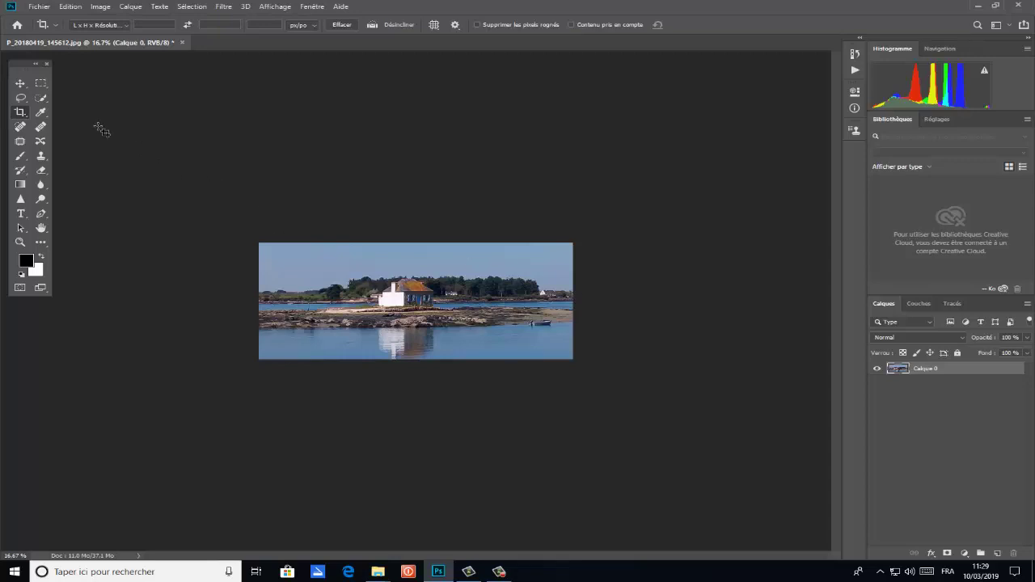
Start a new crop and drag the bottom edge down to reveal hidden foreground
{"action": "left_click", "coordinate": [19, 113]}
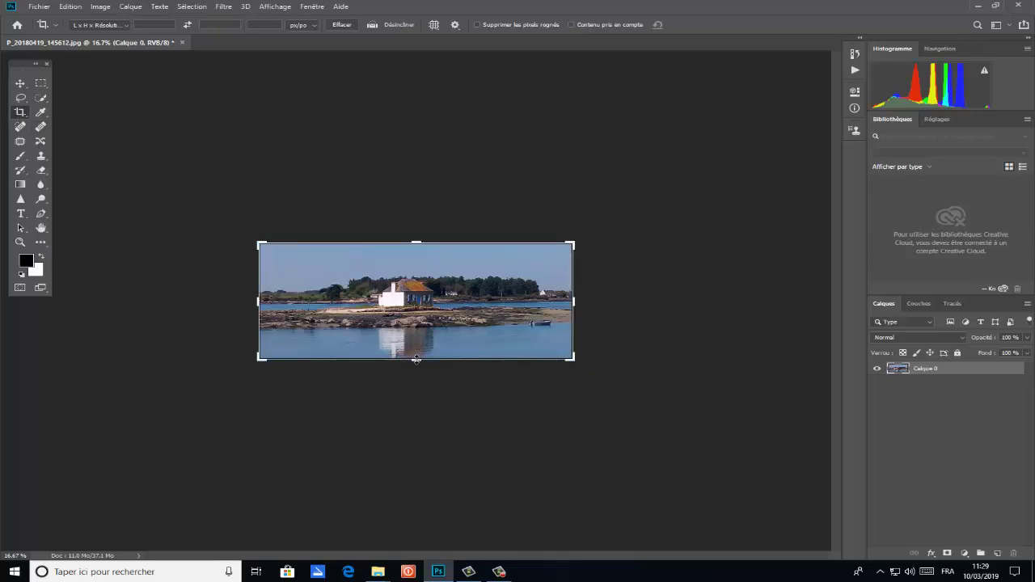
{"action": "left_click_drag", "start_coordinate": [416, 361], "coordinate": [416, 371]}
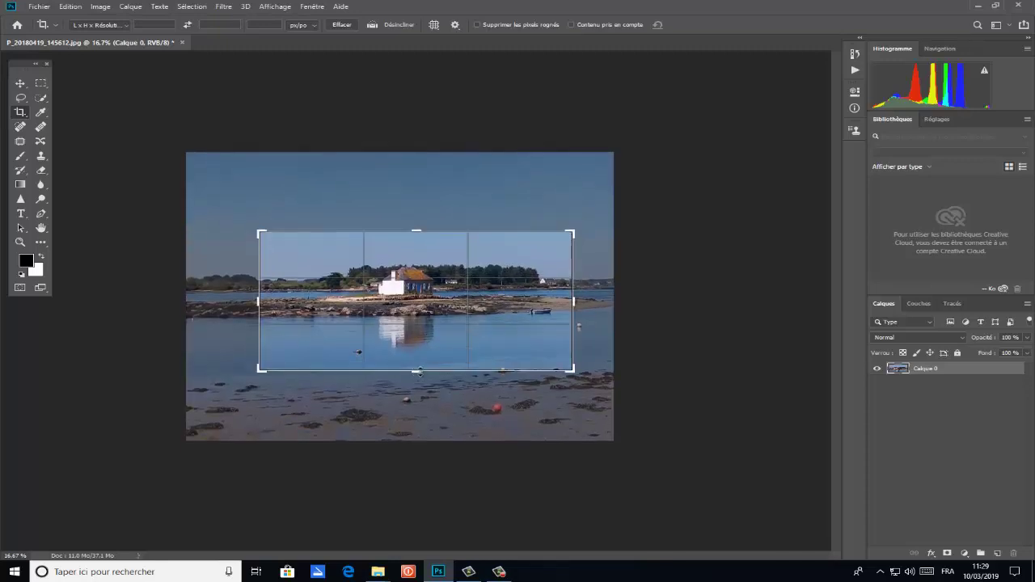